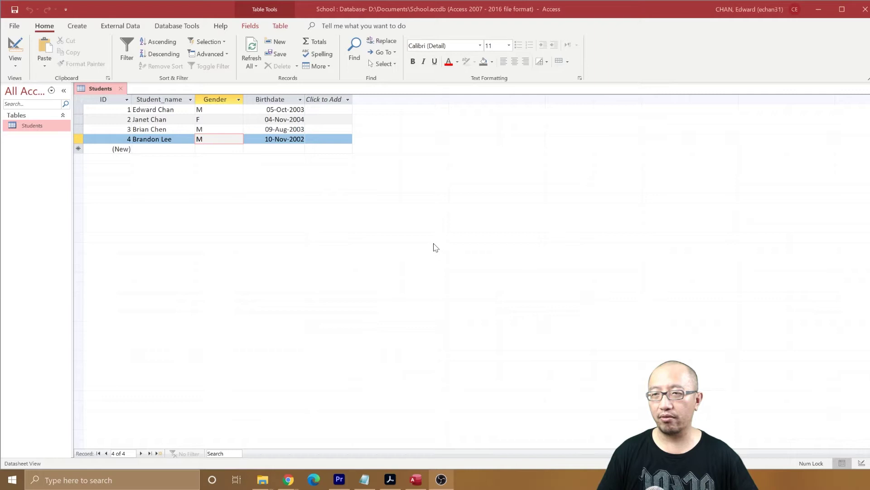
Look over the Birthdate and Gender values of the first students in the datasheet
click(291, 110)
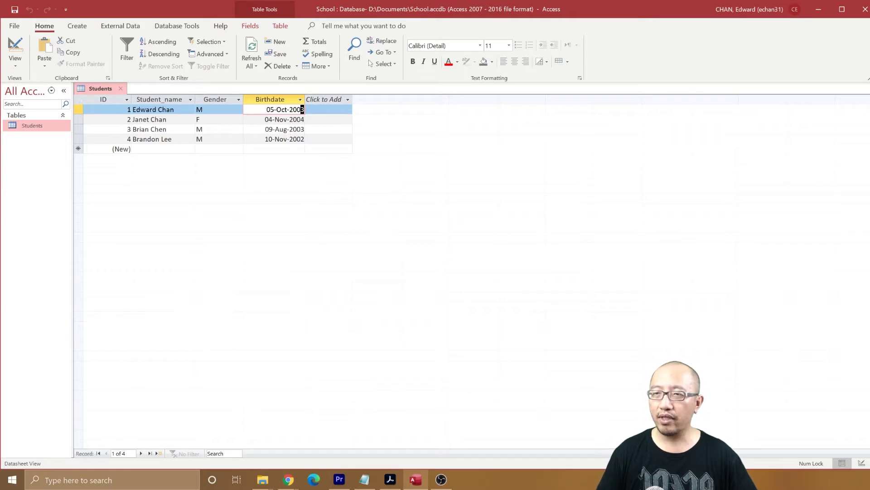
click(199, 119)
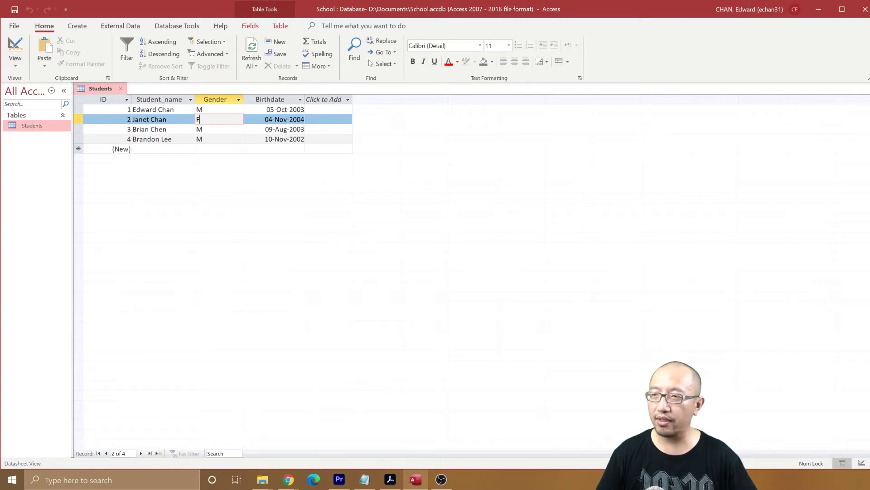
click(200, 109)
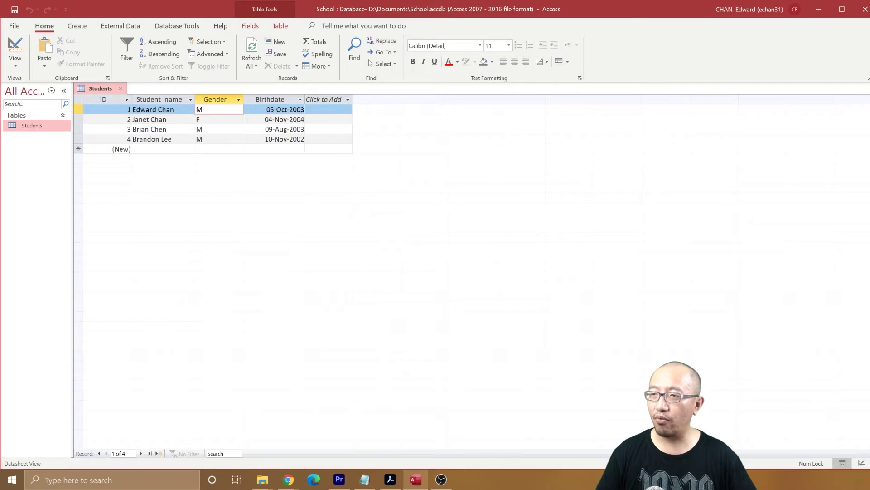
Switch the Students table to Design view and select the Gender field's properties
click(15, 49)
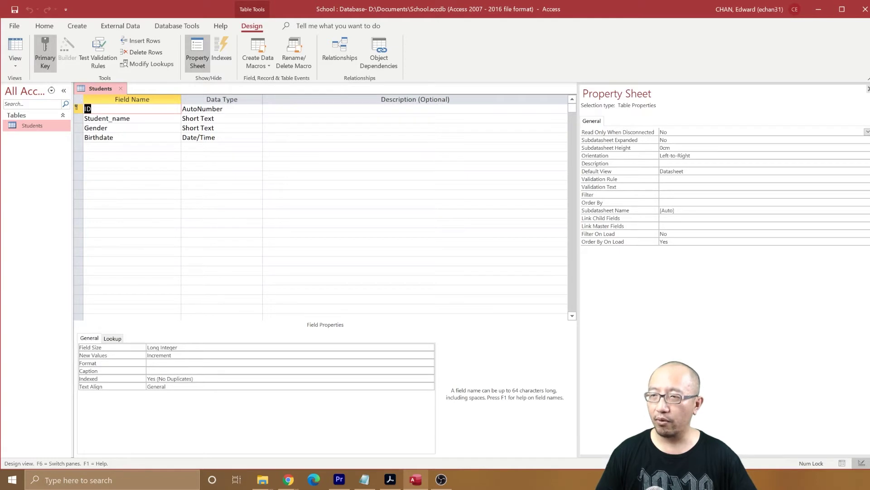
click(194, 128)
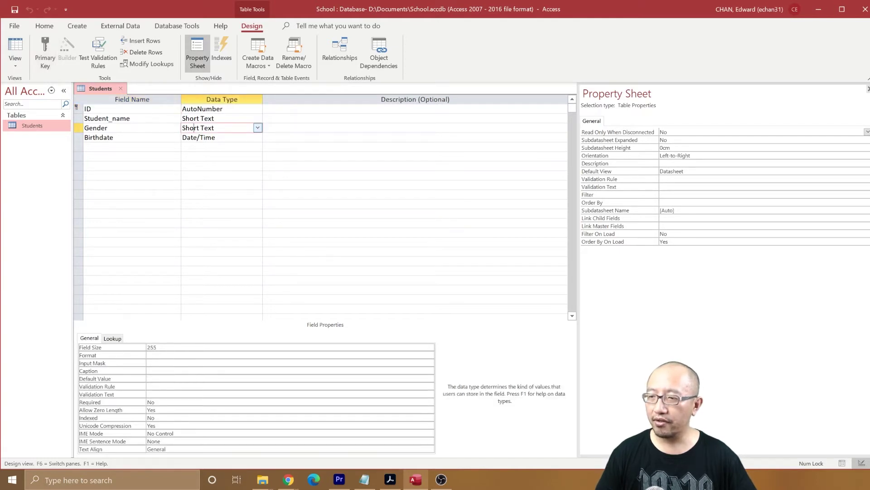
click(108, 128)
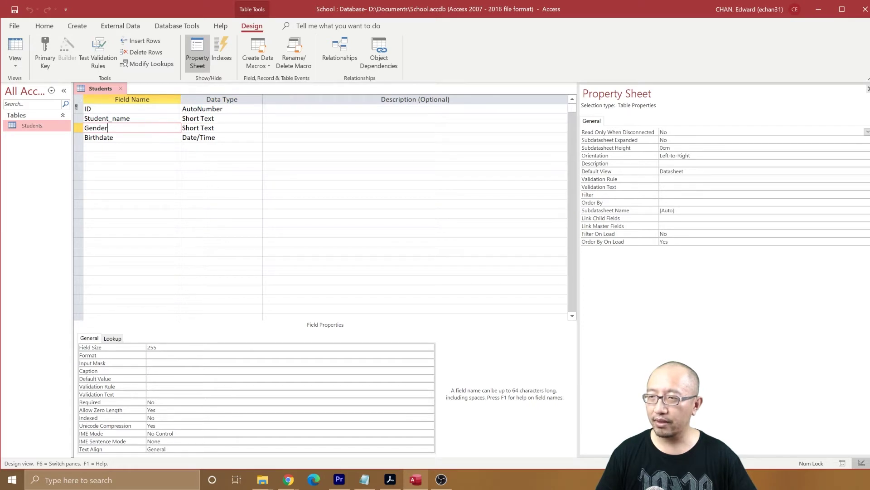
click(109, 137)
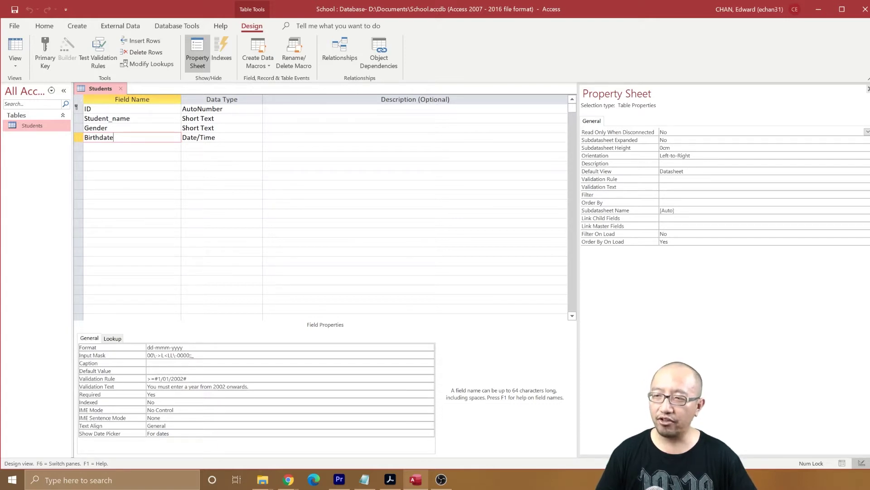
key(Up)
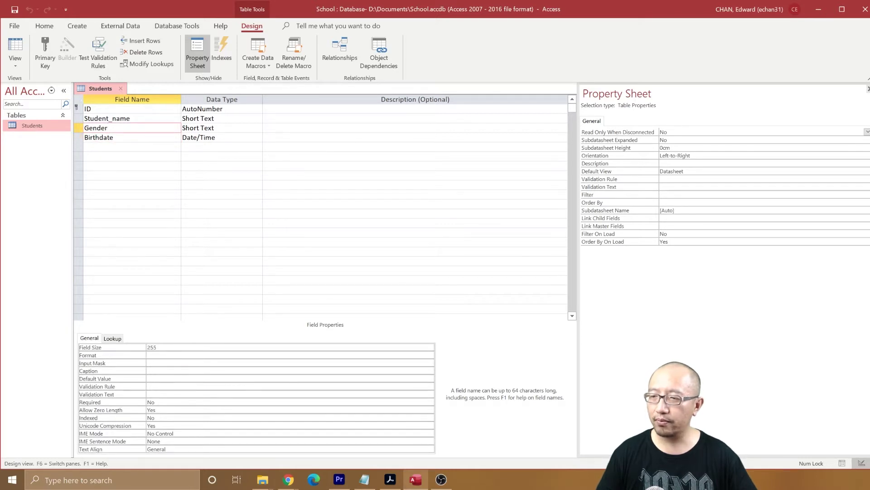
Try the Gender validation rule "M" or "F" or "N", delete it, and return to Datasheet view
click(226, 386)
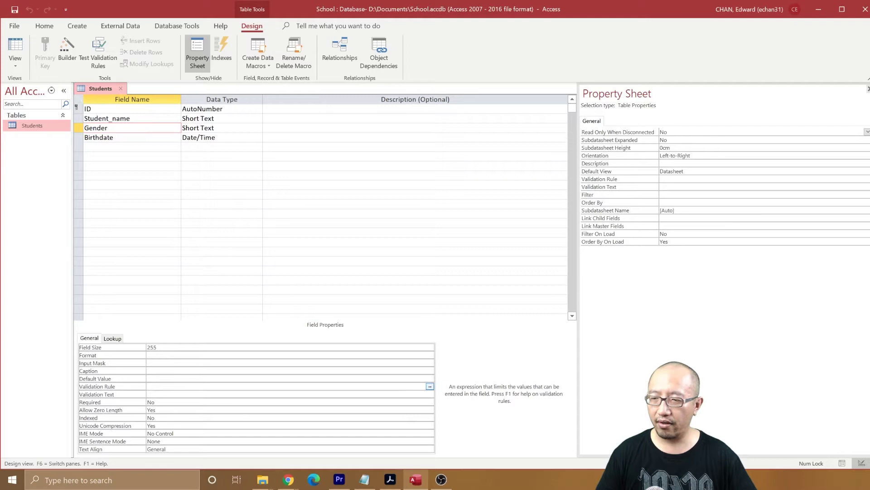
text(")
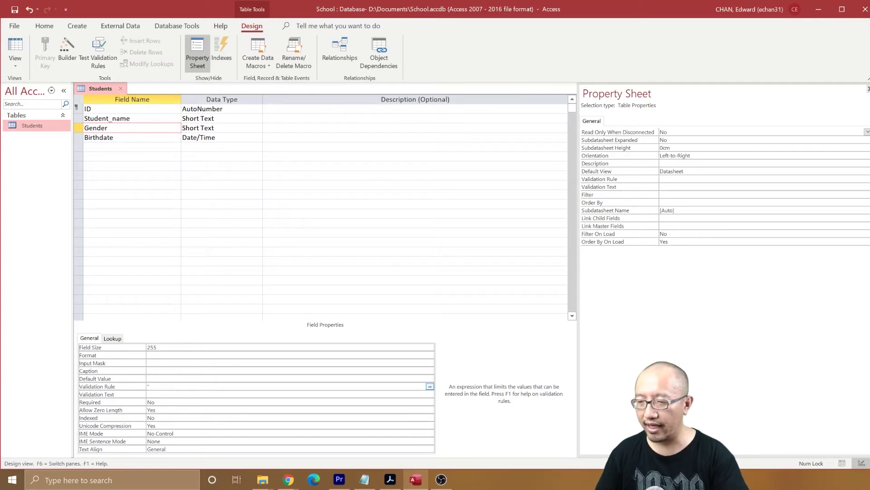
text(M)
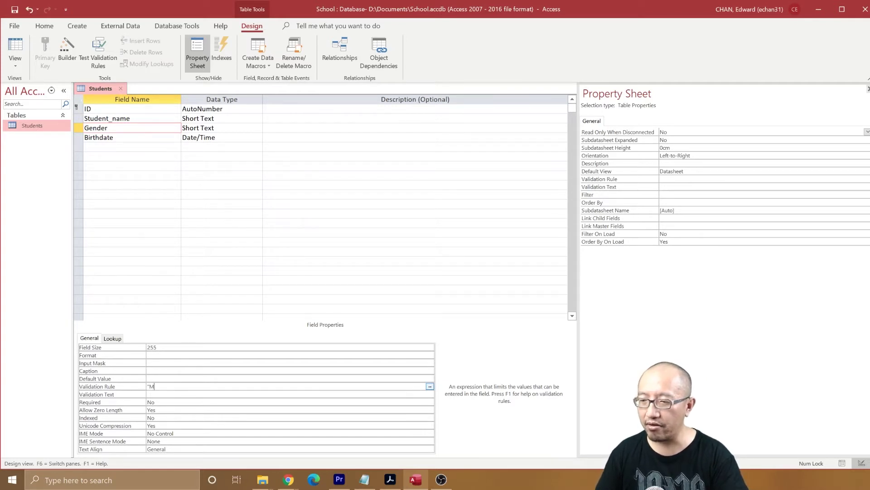
text(" or ")
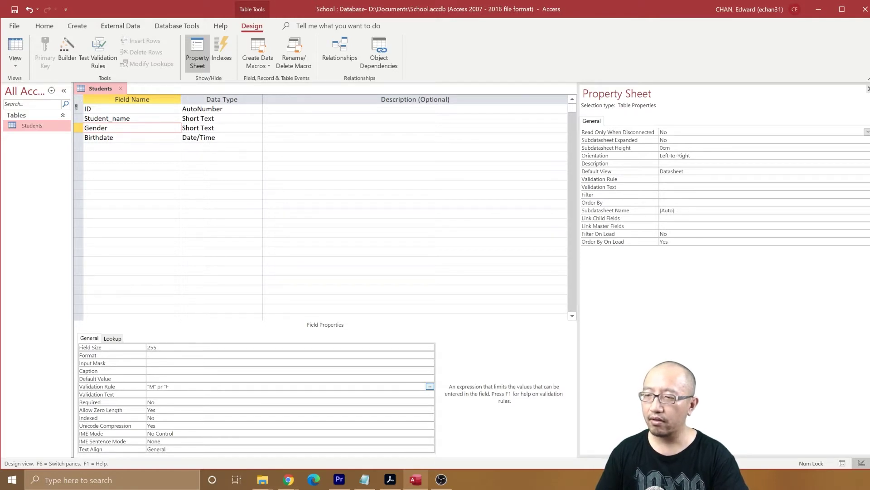
text(F" or)
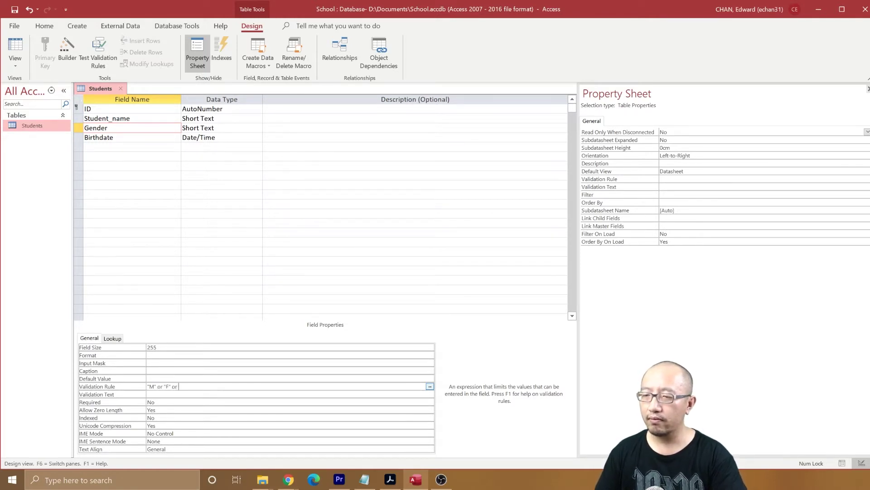
text( "N")
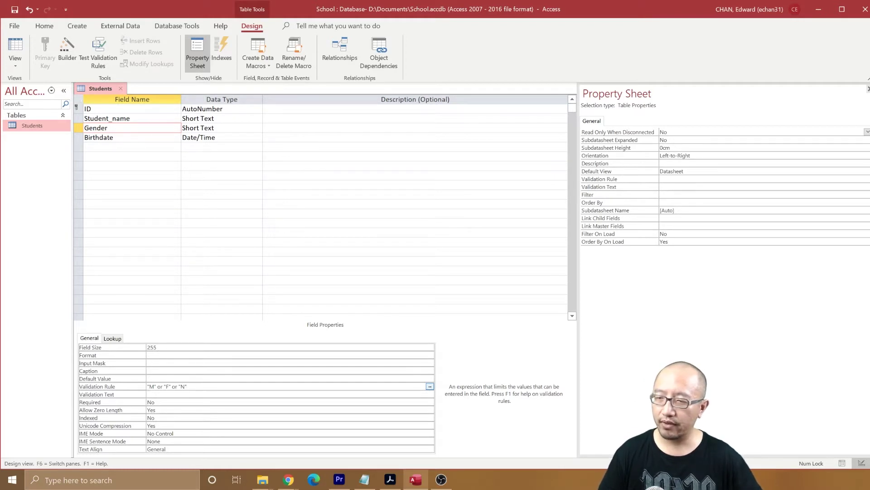
click(181, 394)
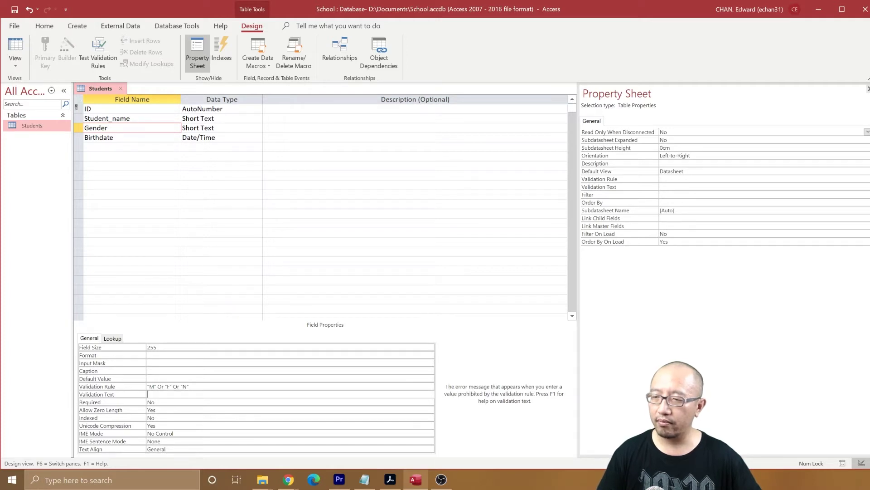
click(146, 386)
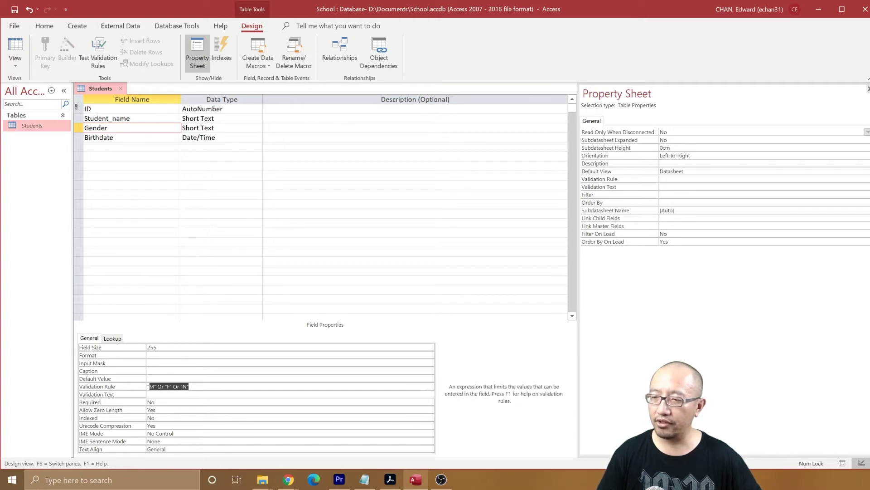
key(Delete)
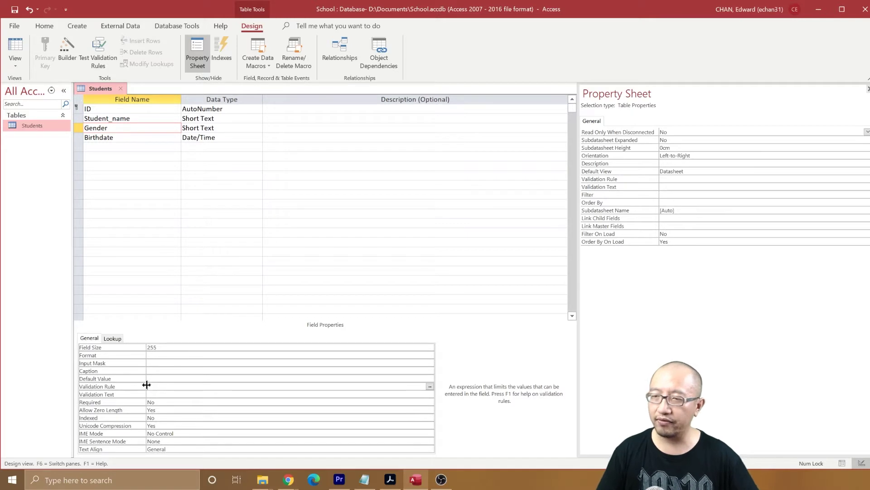
click(9, 49)
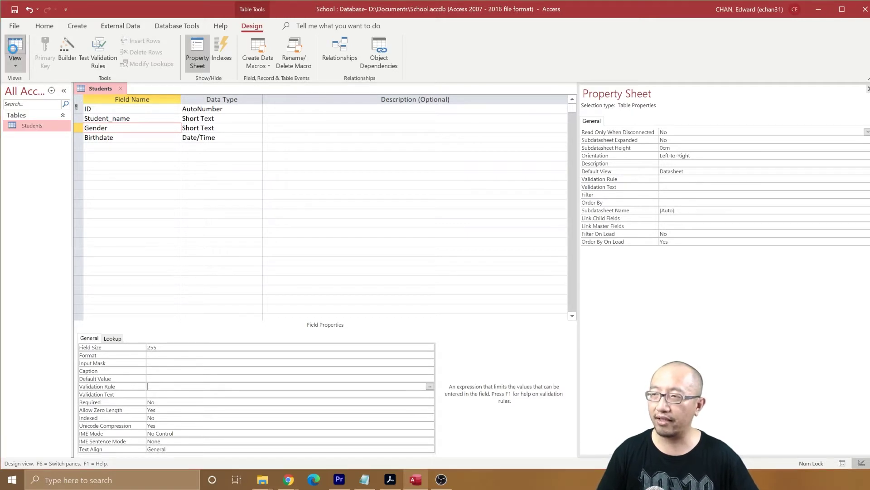
Save the design, then enter Gender values Male, Female and Male for the first three students
click(584, 272)
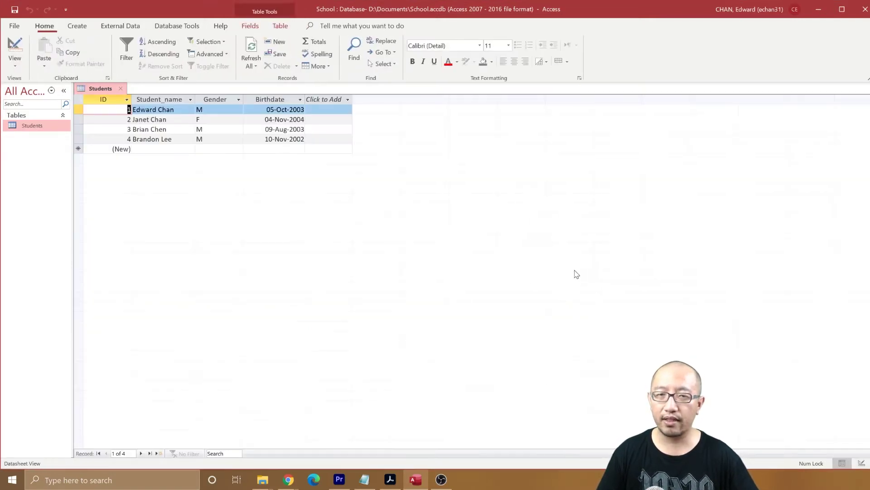
click(202, 110)
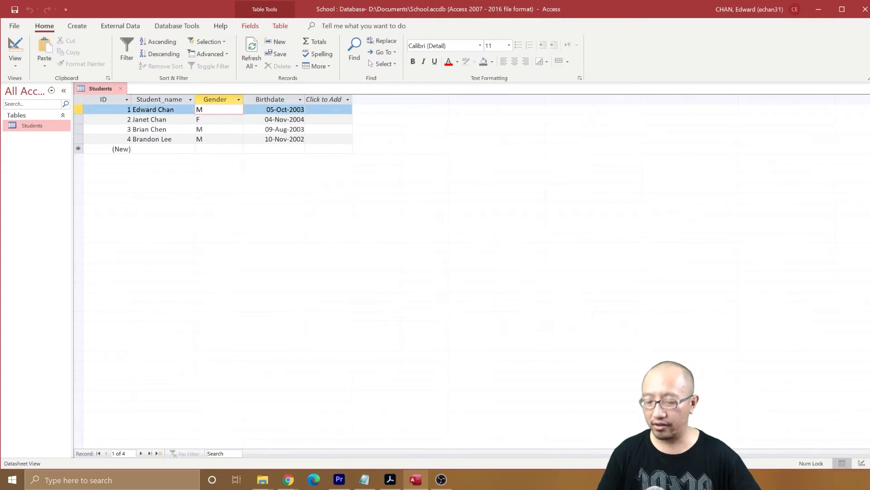
text(ale)
key(Down)
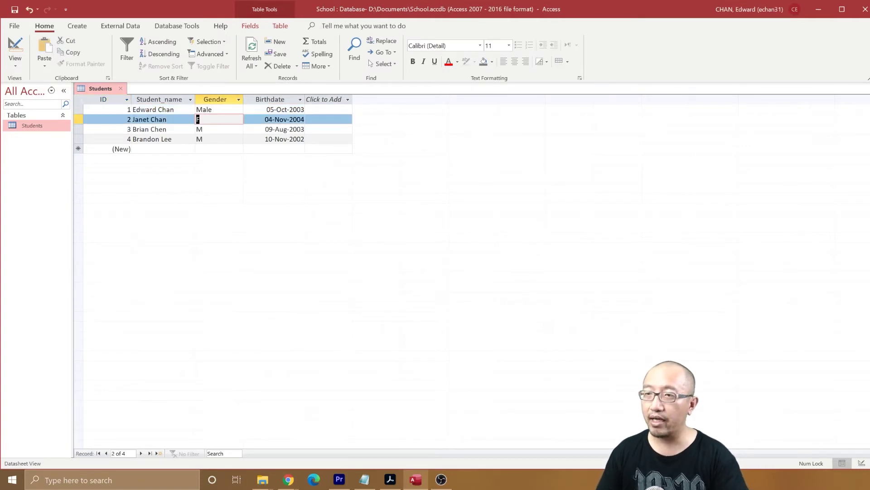
text(Female)
key(Down)
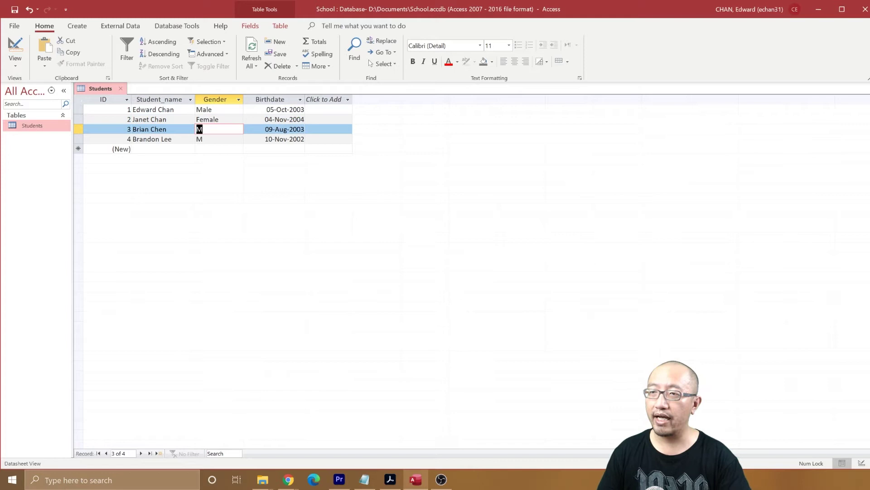
text(Ma)
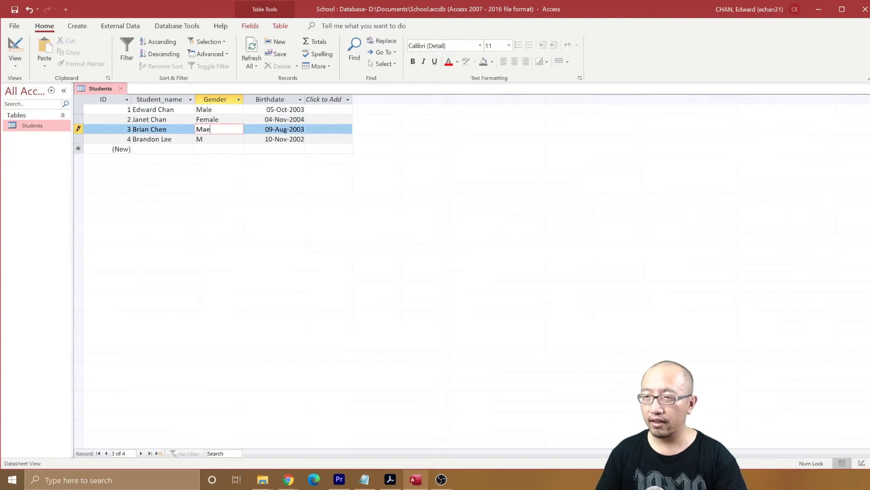
text(le)
key(Down)
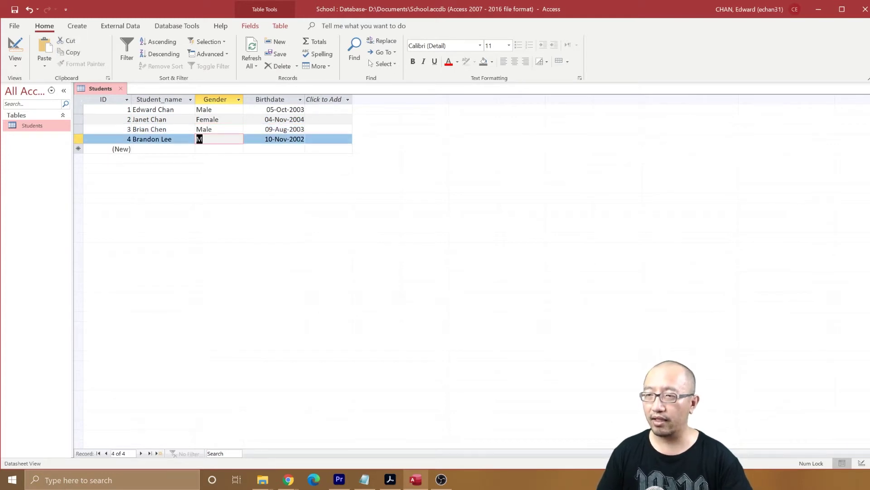
Retype the fourth student's Gender as Non-binary, save the record, and return to Design view
text(Mal)
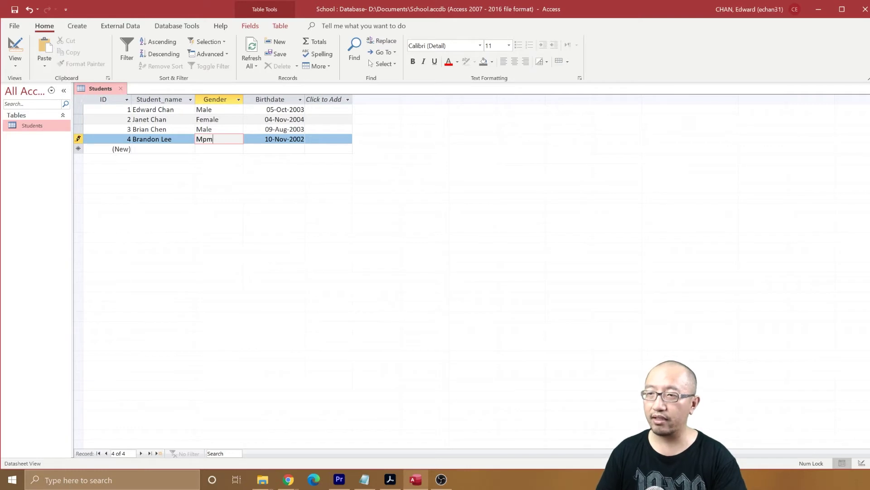
key(BackSpace)
key(BackSpace)
text(on)
key(BackSpace)
key(BackSpace)
key(BackSpace)
key(BackSpace)
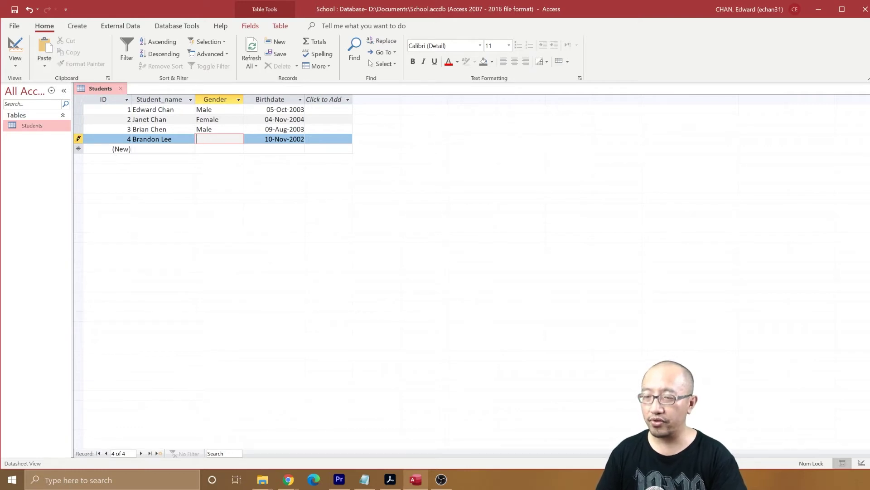
text(Non-)
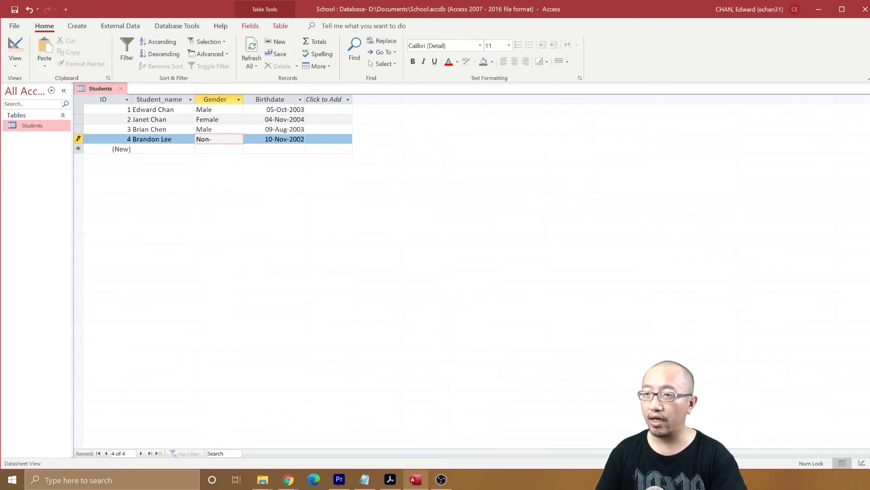
text(binary)
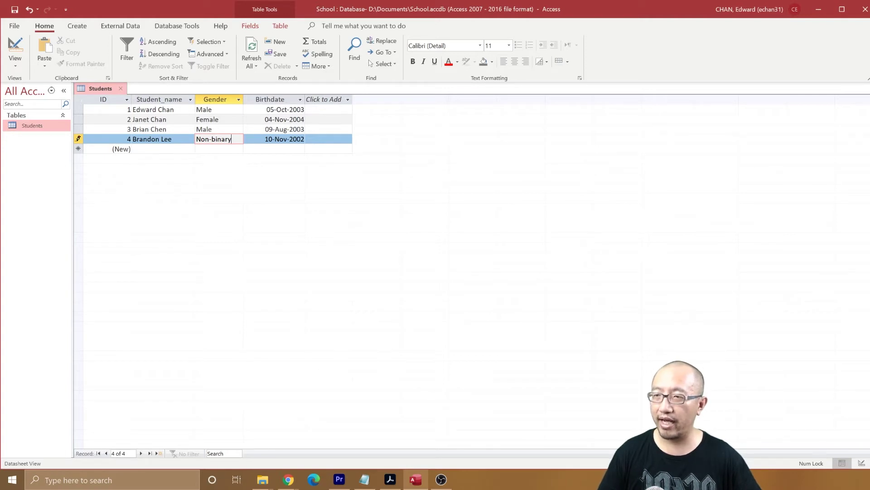
click(225, 129)
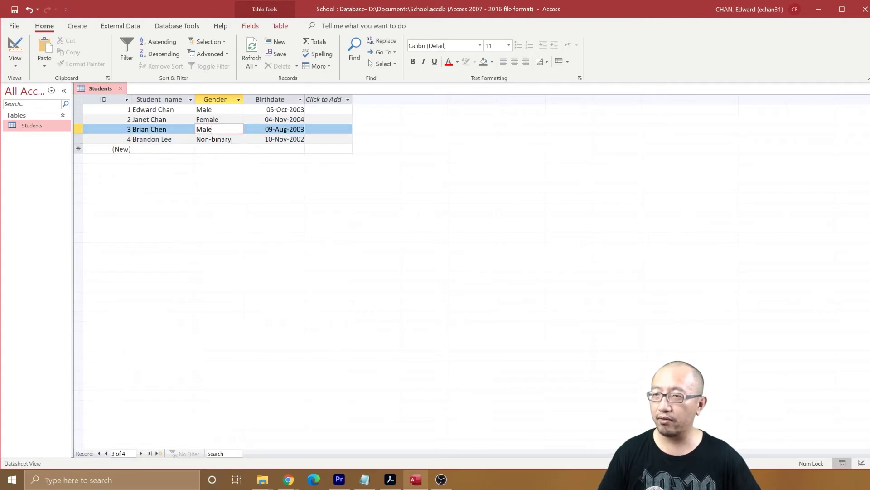
click(15, 47)
Give Gender the validation rule "Male" or "Female" or "Non-binary", save, and test existing records
click(209, 128)
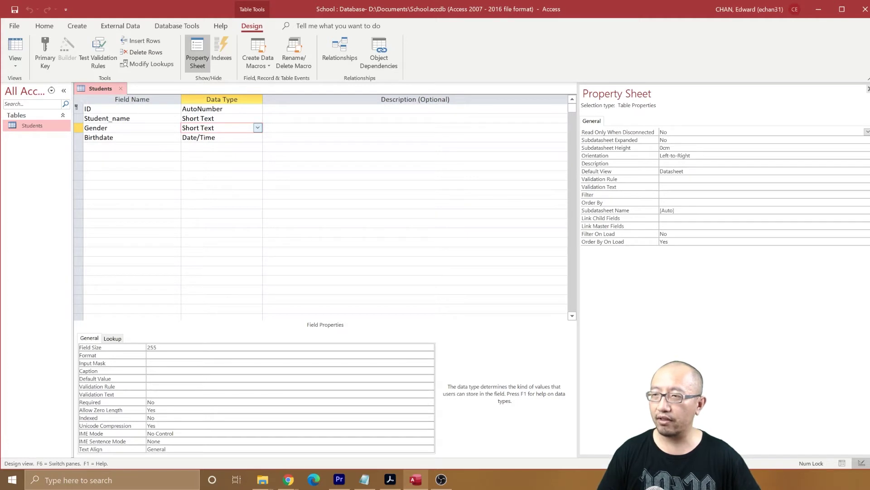
click(108, 128)
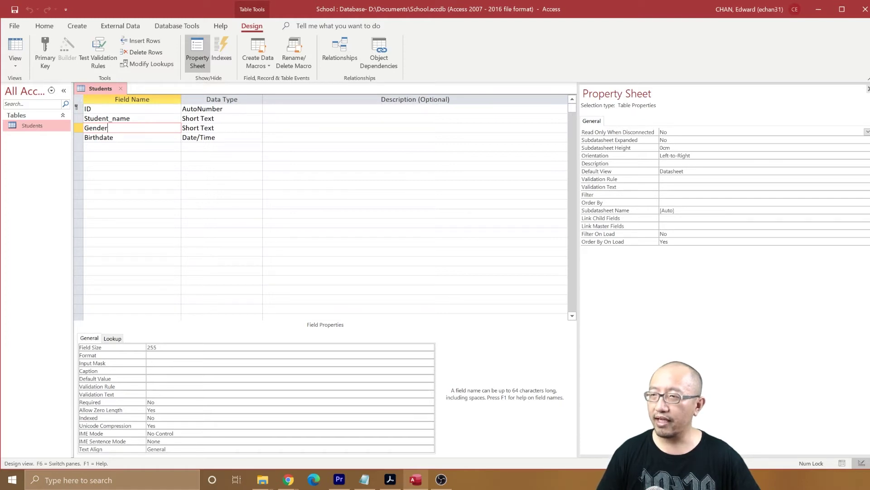
key(Tab)
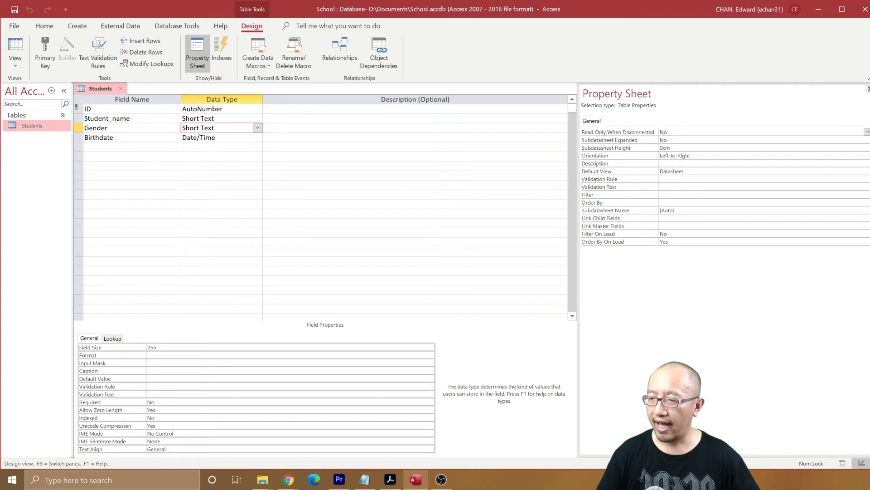
click(286, 387)
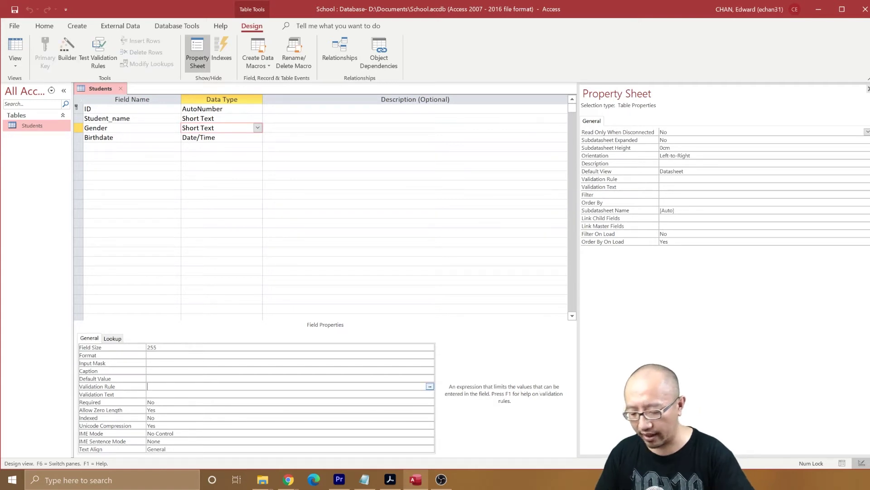
text("M)
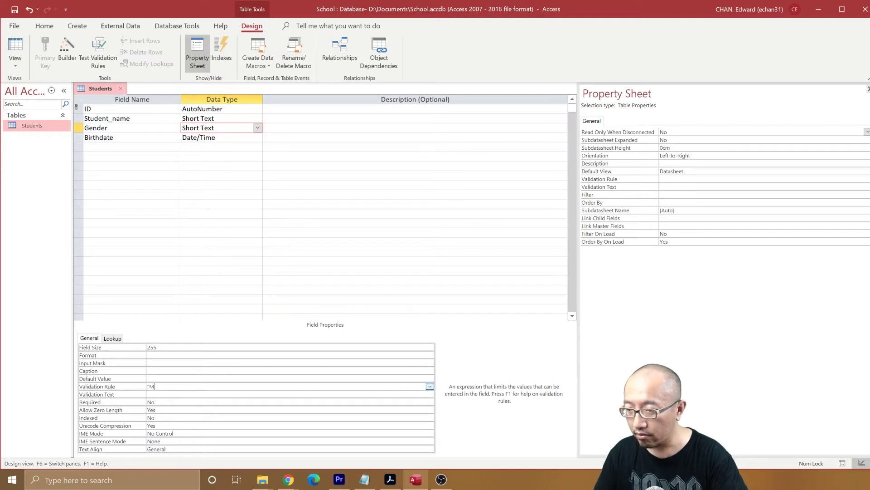
text(ale" or "F)
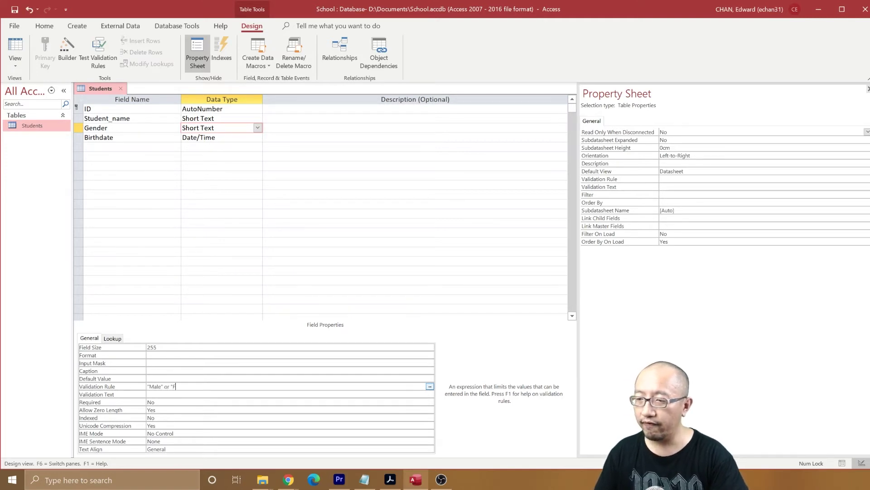
text(emale" or )
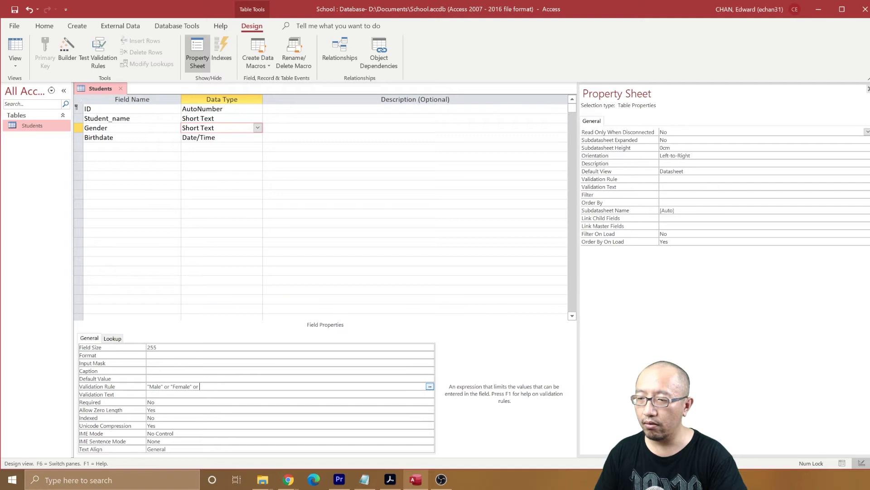
text("Non-binary")
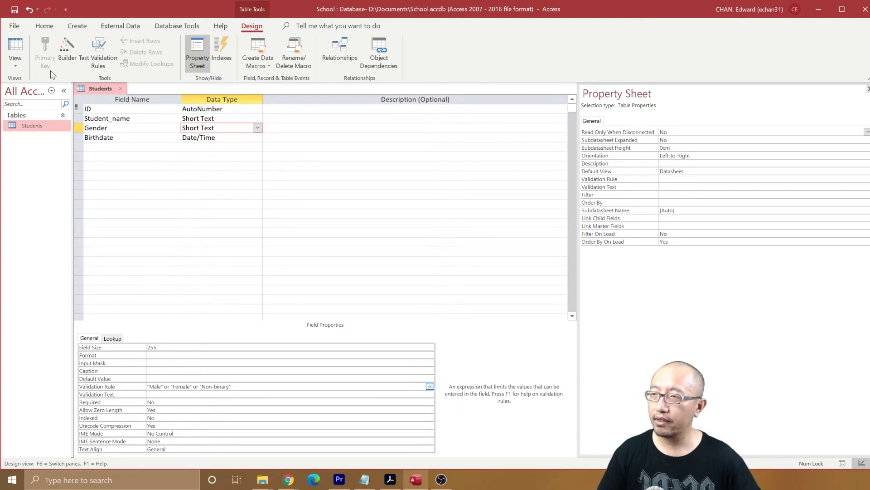
click(16, 48)
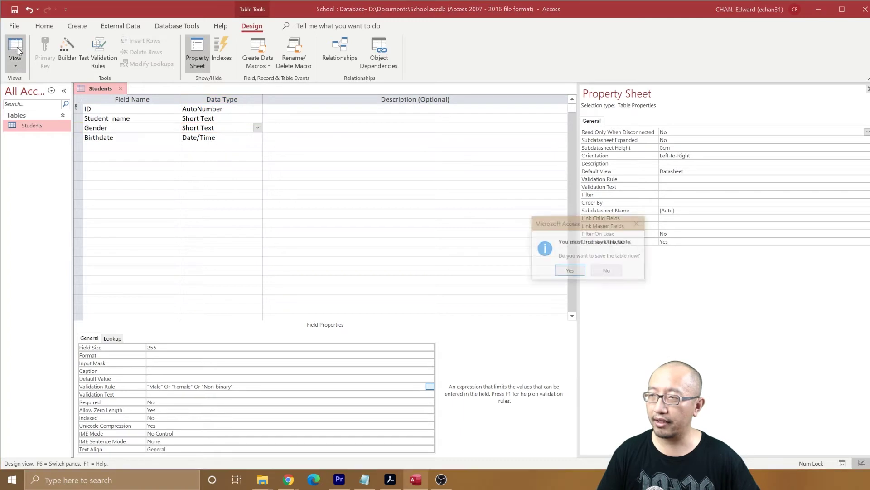
click(571, 271)
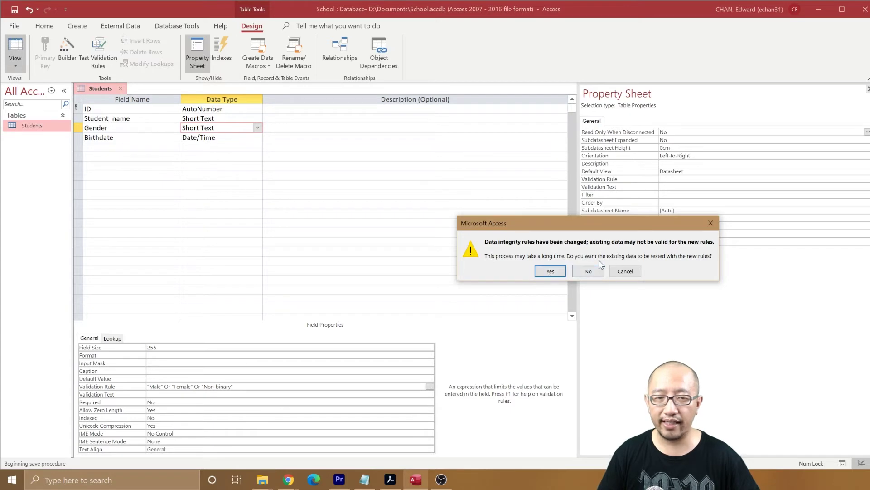
click(550, 271)
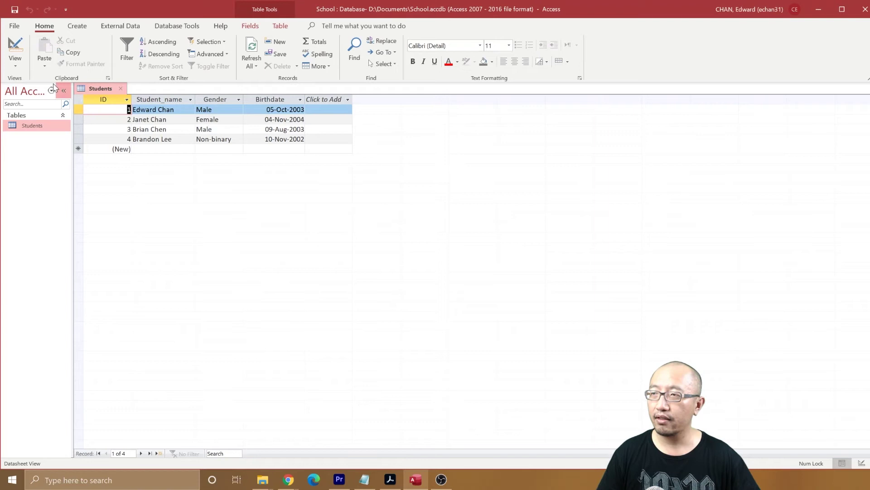
click(15, 47)
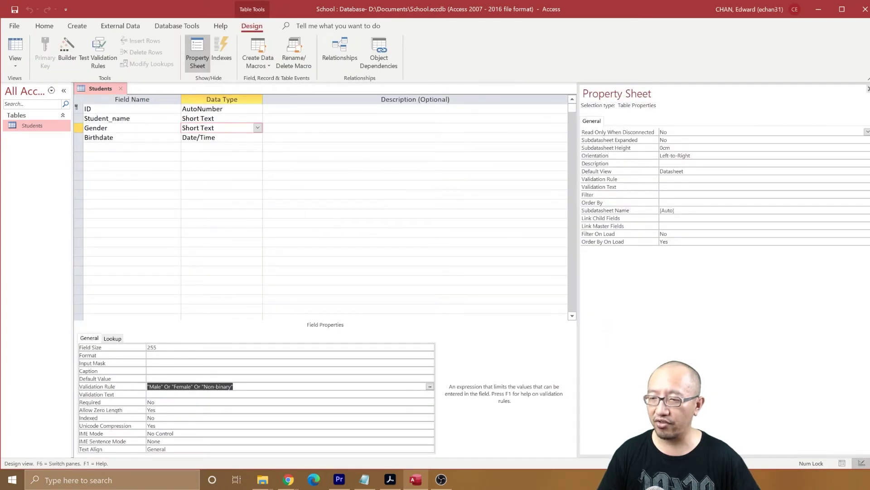
Set Gender's validation text to 'You must enter either Male, Female or Non-binary' and switch to Datasheet view
click(150, 394)
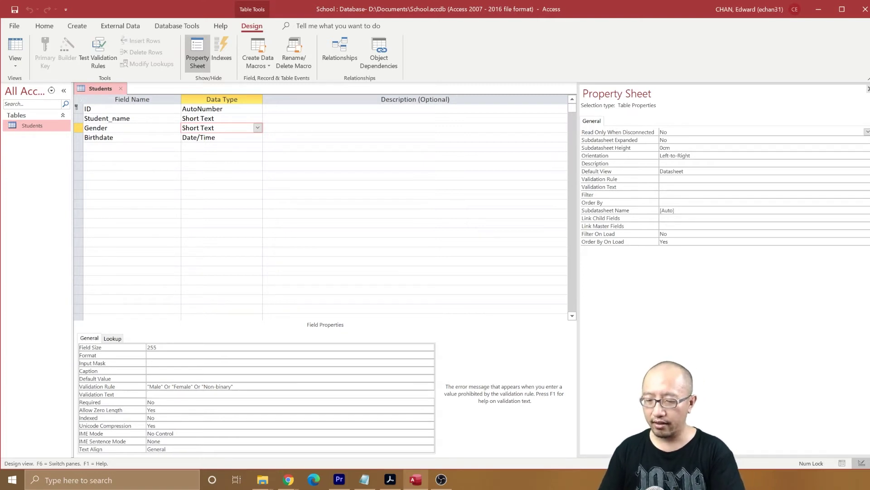
text(You m)
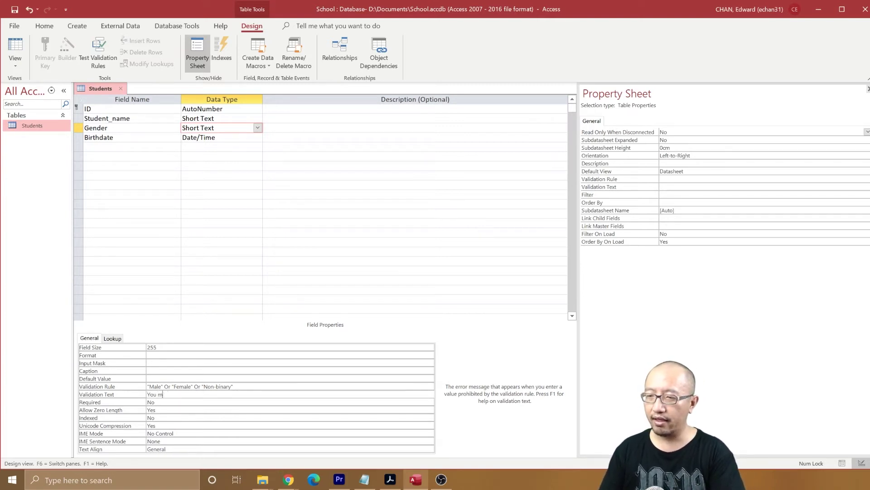
text(ust enter either )
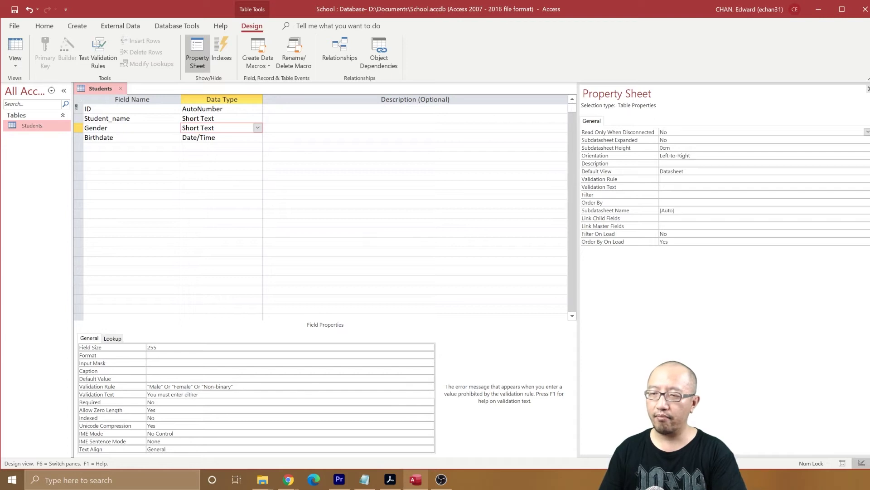
text(Male, Female or )
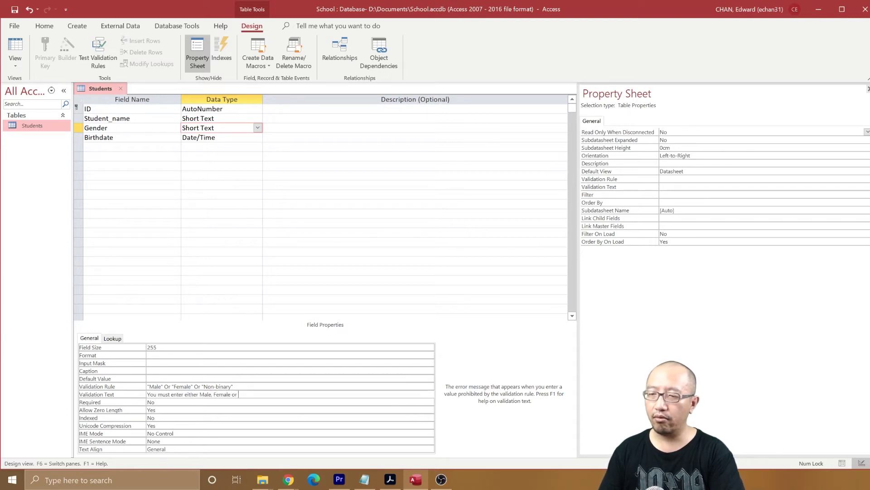
text(Non-binar)
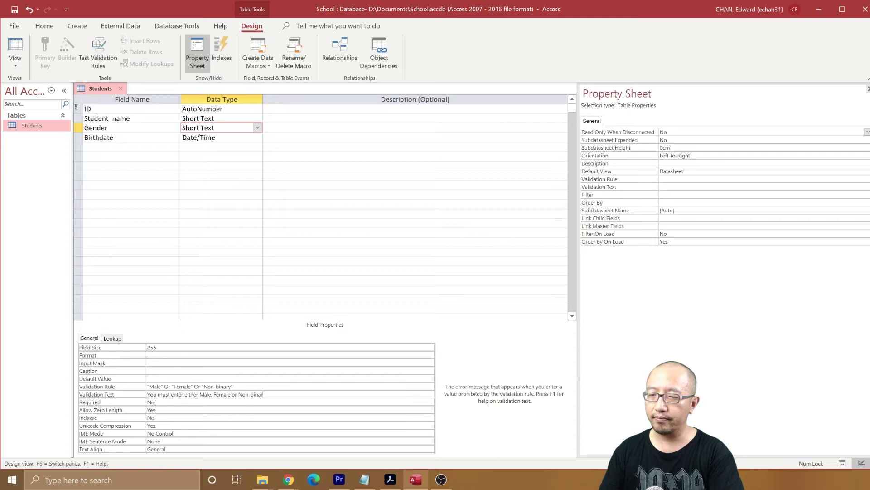
text(y)
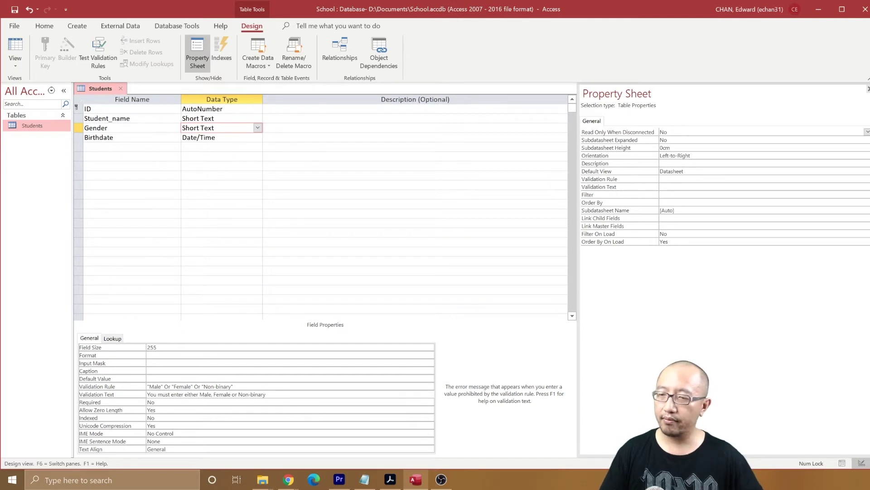
click(233, 379)
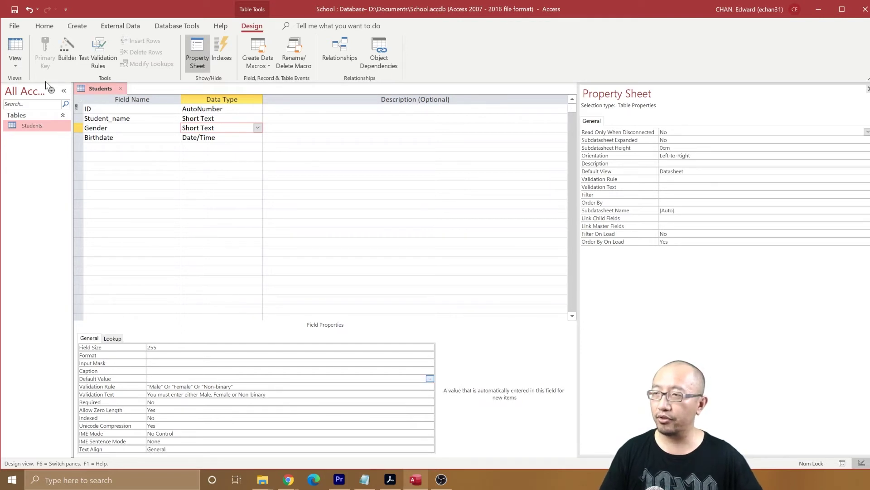
click(14, 50)
Save the table, test the message by entering Females in record 2, then correct it to Female
click(565, 271)
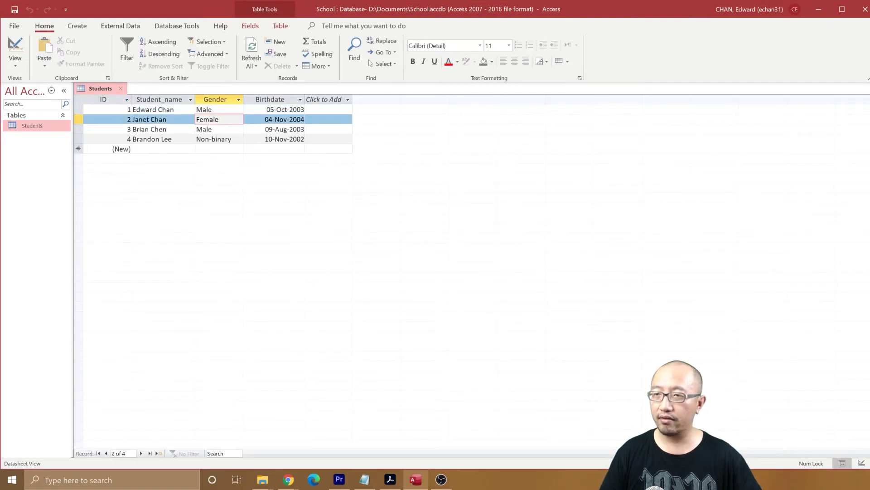
text(s)
click(228, 130)
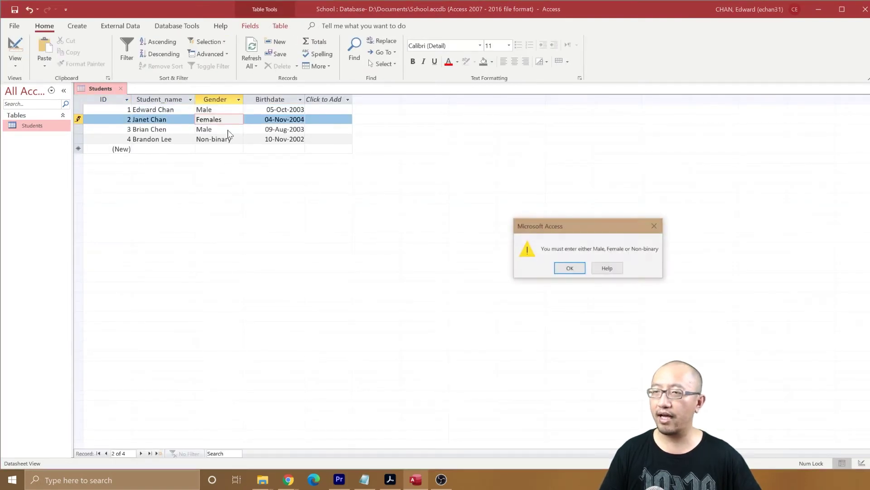
click(569, 268)
key(BackSpace)
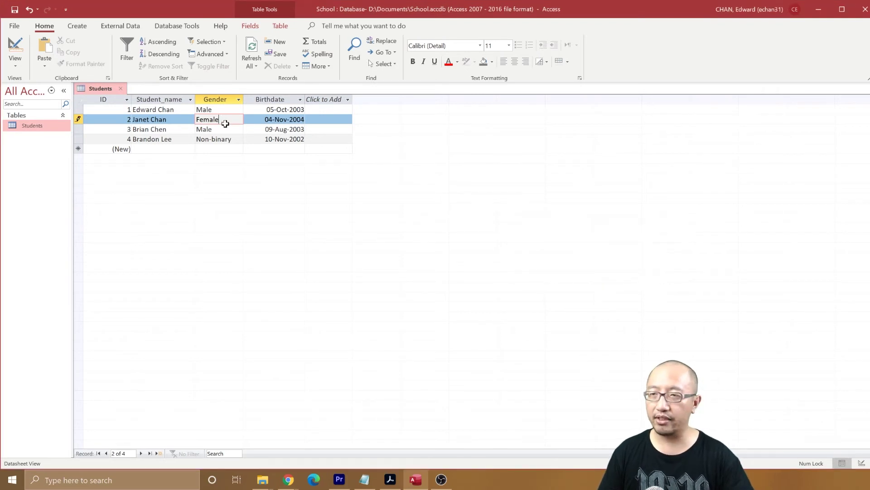
key(Down)
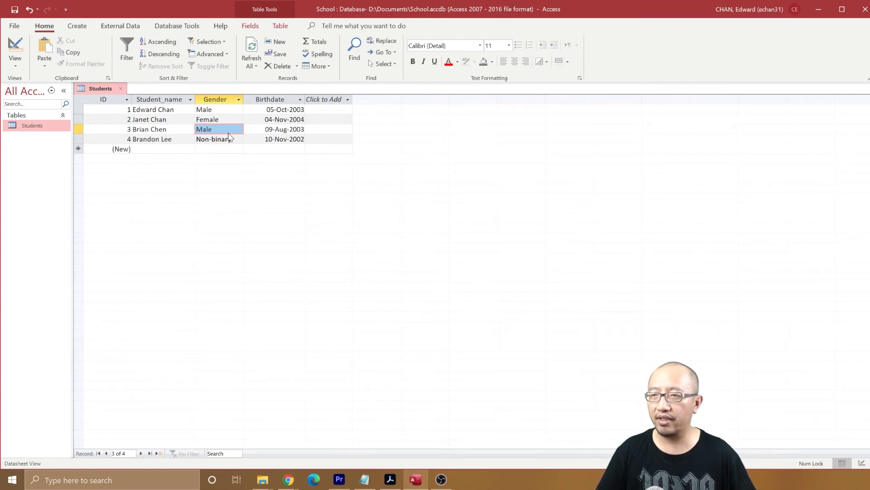
Return the Students table to Design view to edit the Gender field again
click(15, 47)
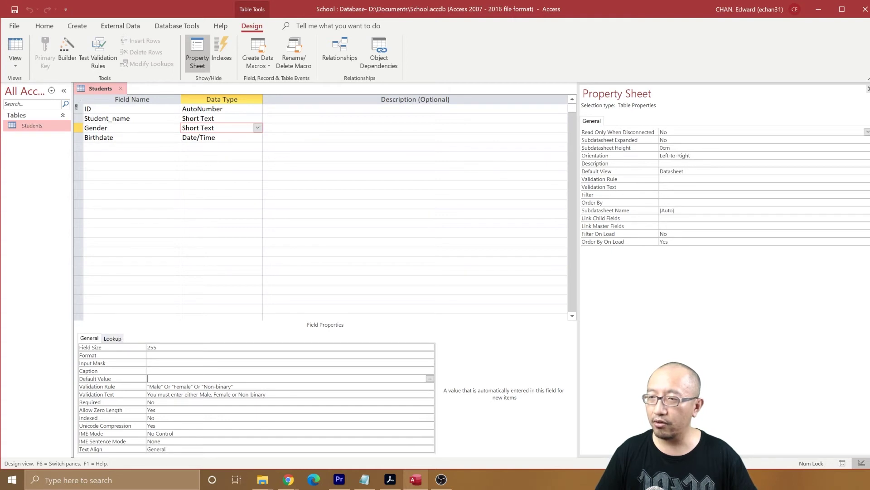
Start a Lookup Wizard on Gender with typed-in values, entering Male as the first value
click(258, 128)
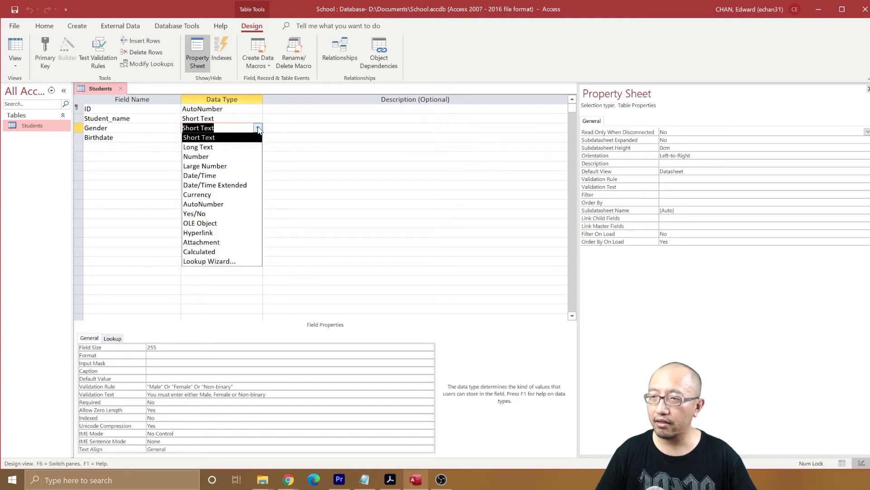
click(222, 261)
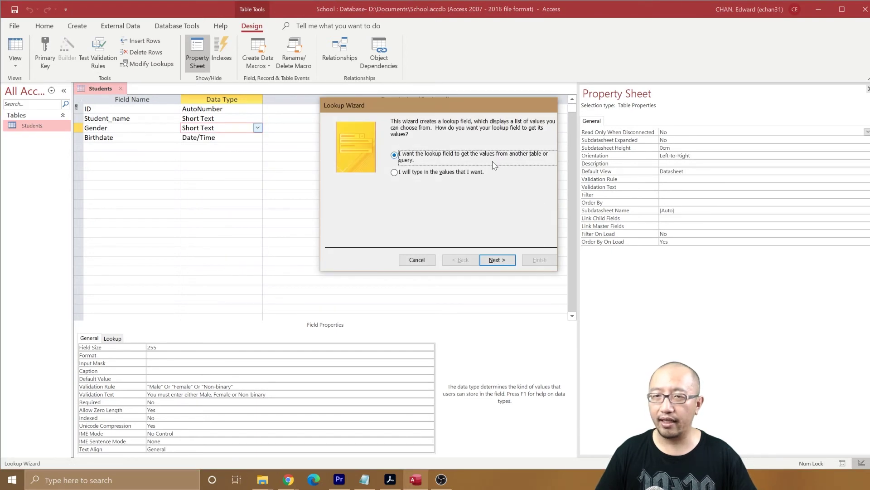
click(402, 174)
click(496, 260)
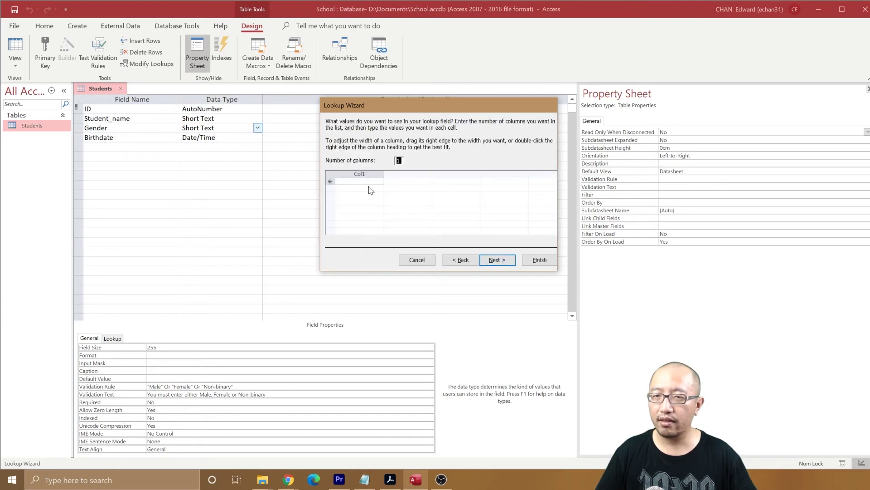
key(Tab)
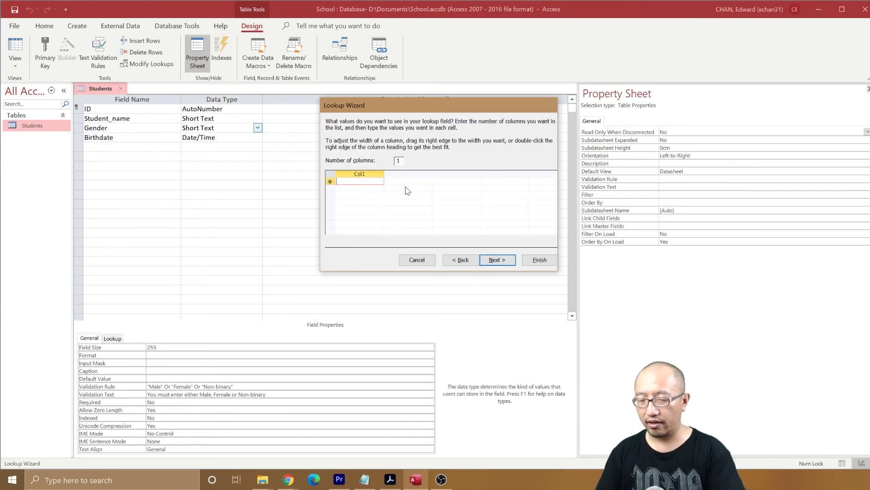
text(Male)
key(Return)
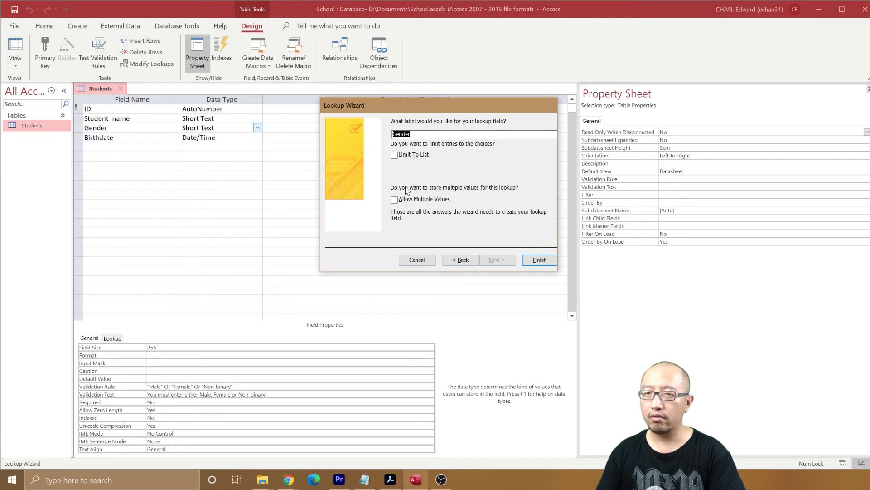
Add Female and Non-binary to the Gender lookup list and finish the wizard
click(459, 259)
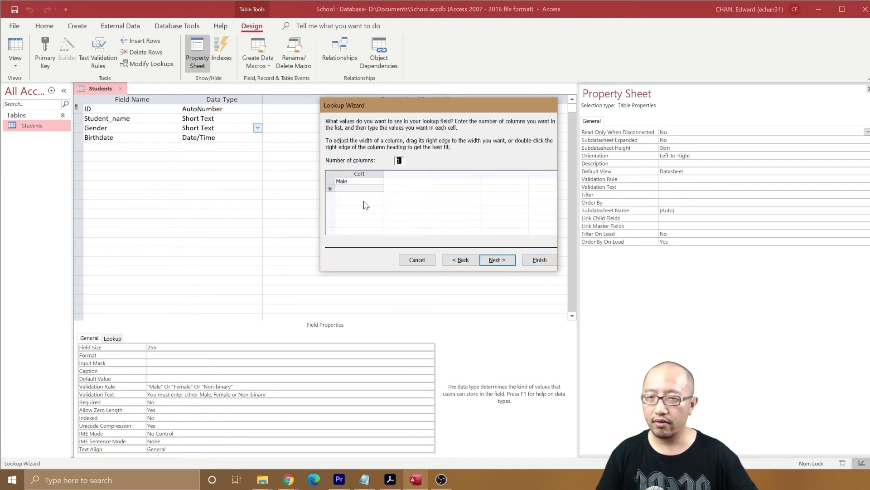
key(Tab)
key(Down)
text(Female)
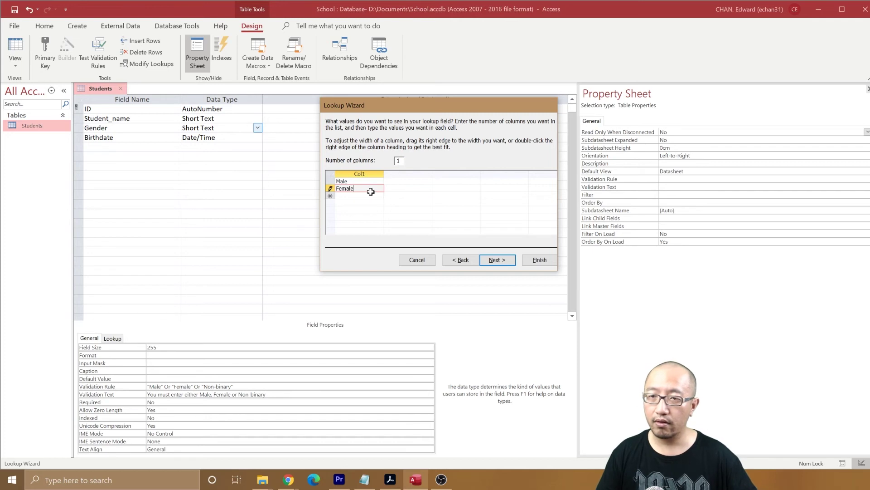
key(Down)
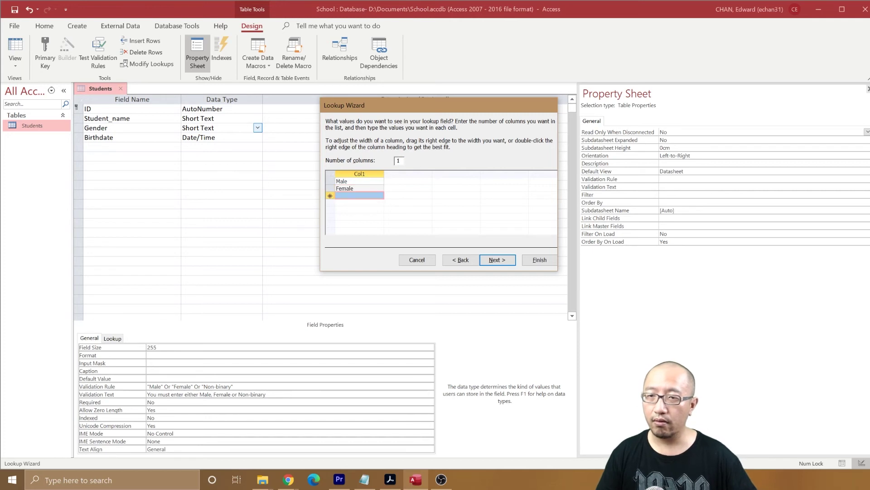
text(Non-binary)
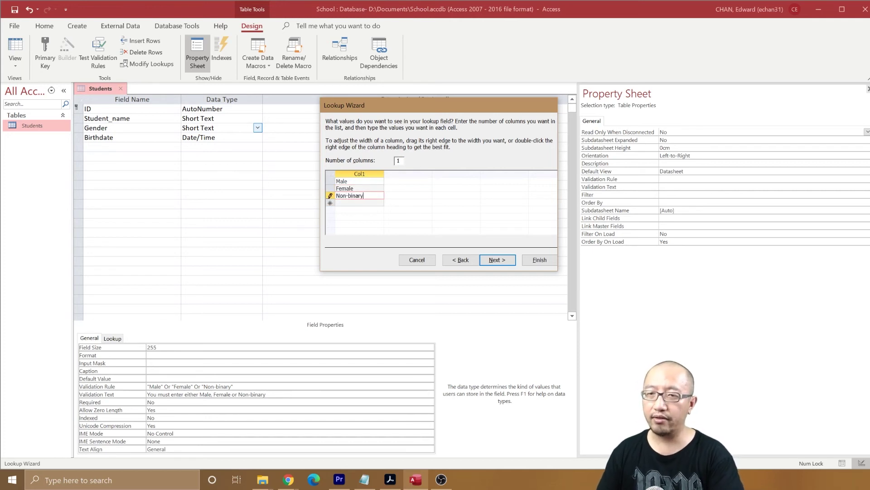
click(506, 259)
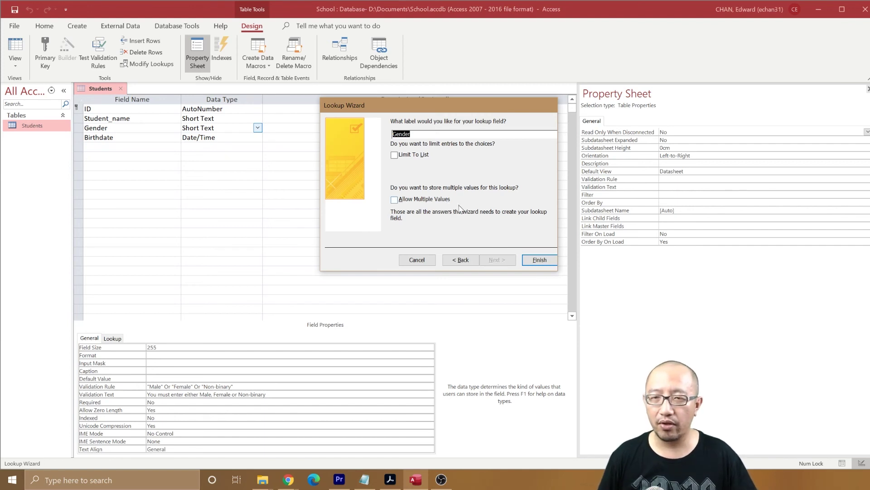
click(541, 262)
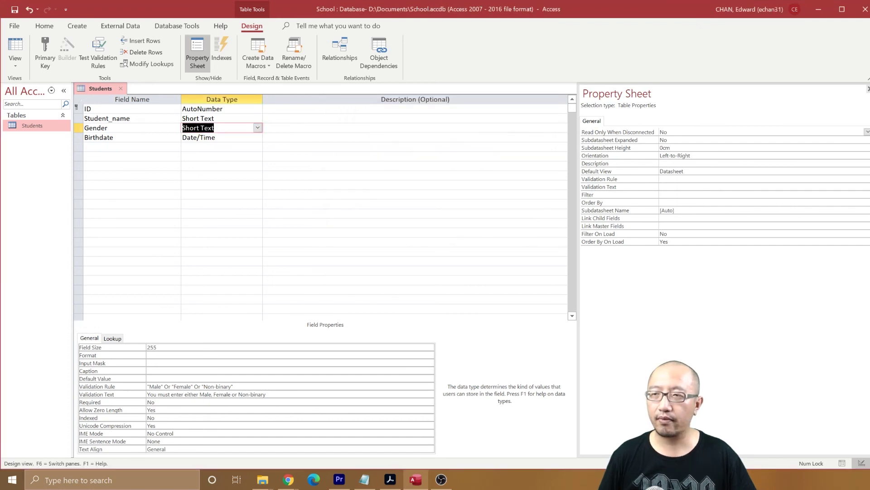
Save the table, return to Datasheet view, and open record 3's Gender drop-down
click(16, 50)
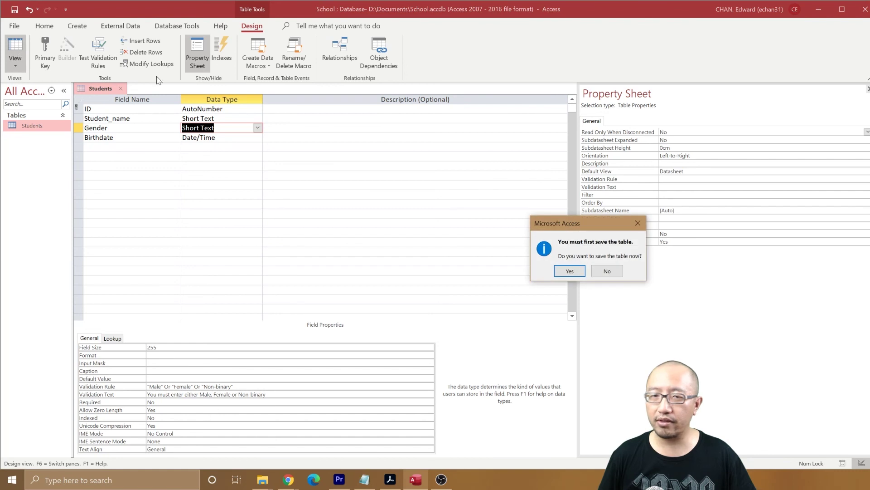
click(569, 271)
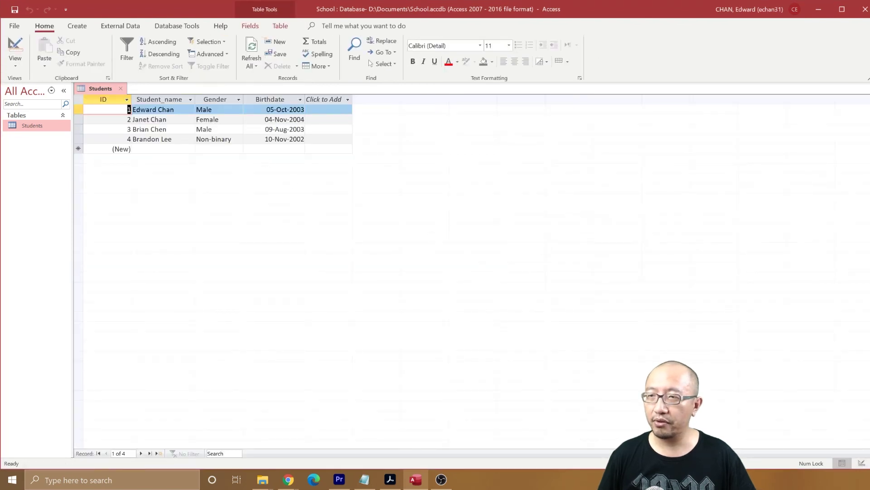
click(213, 129)
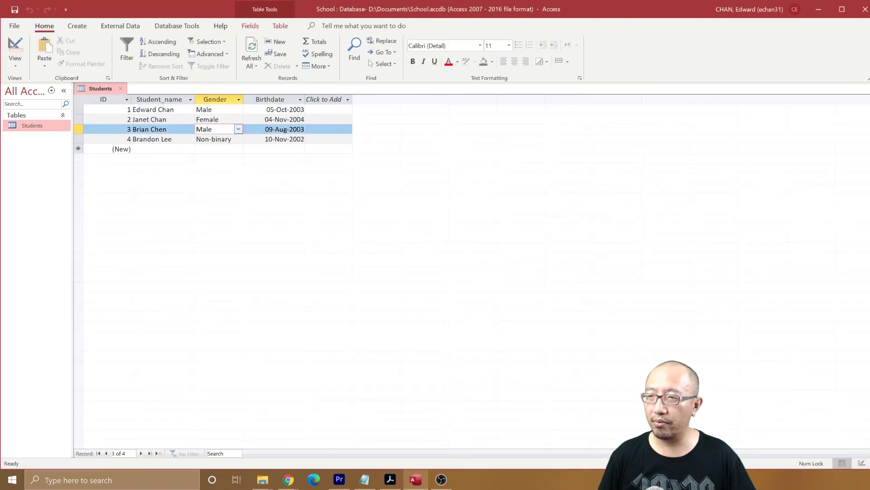
click(238, 129)
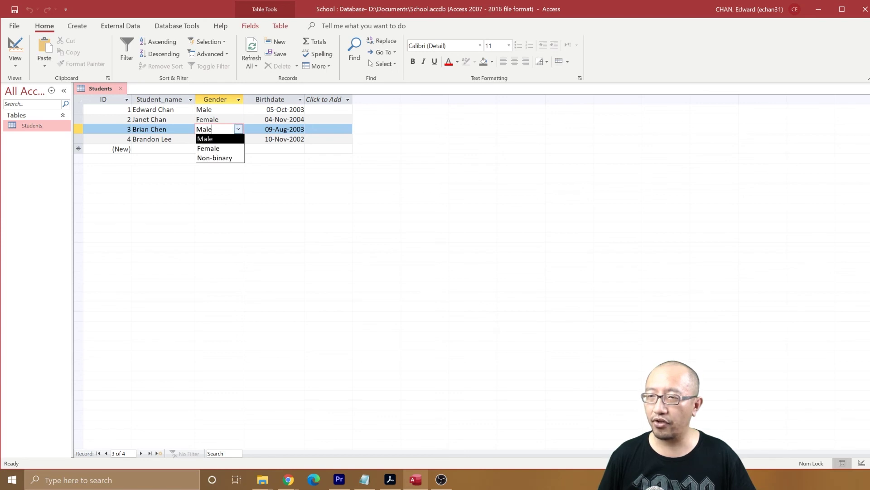
Open the Gender drop-downs of records 3, 2 and 1, leaving each value unchanged
click(221, 119)
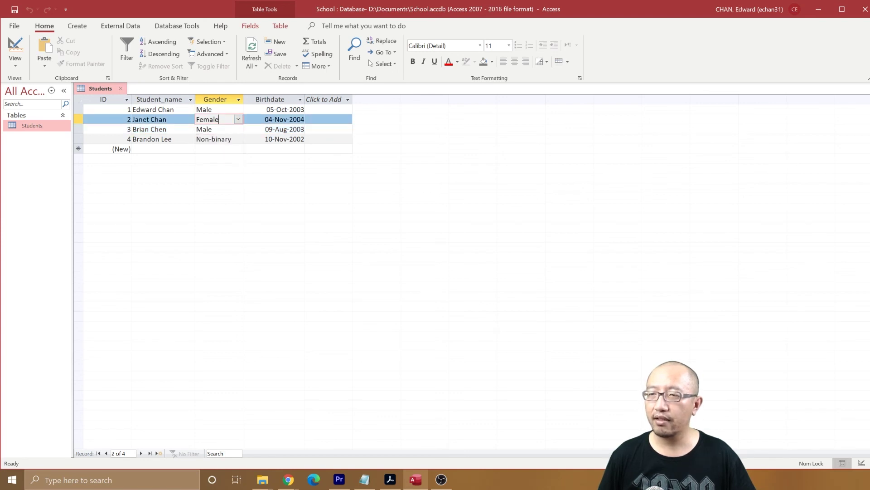
click(222, 129)
click(237, 129)
click(211, 136)
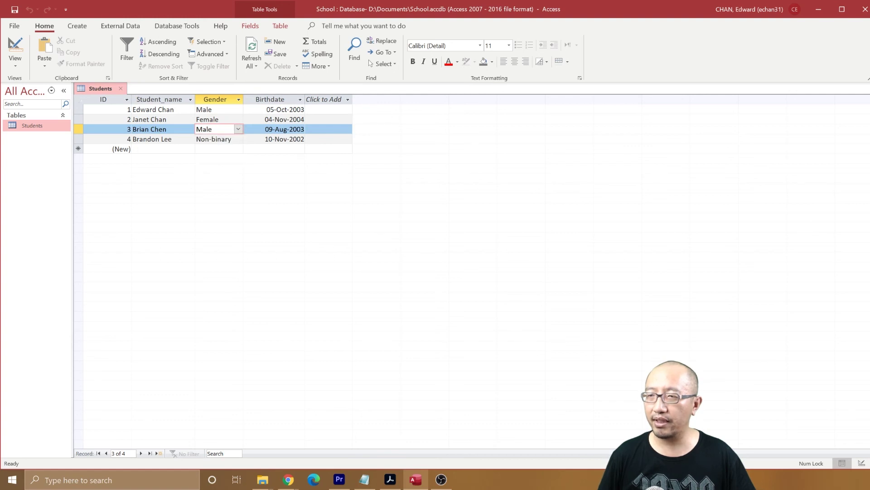
click(238, 119)
click(238, 120)
click(212, 109)
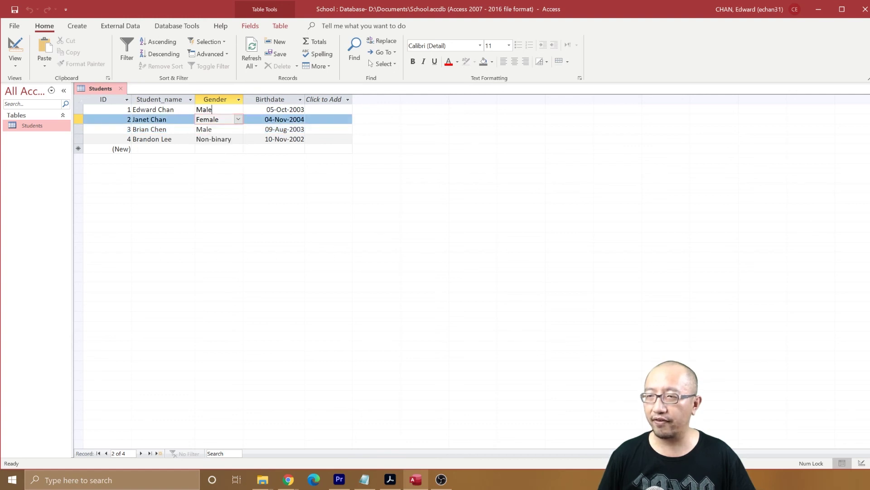
click(238, 110)
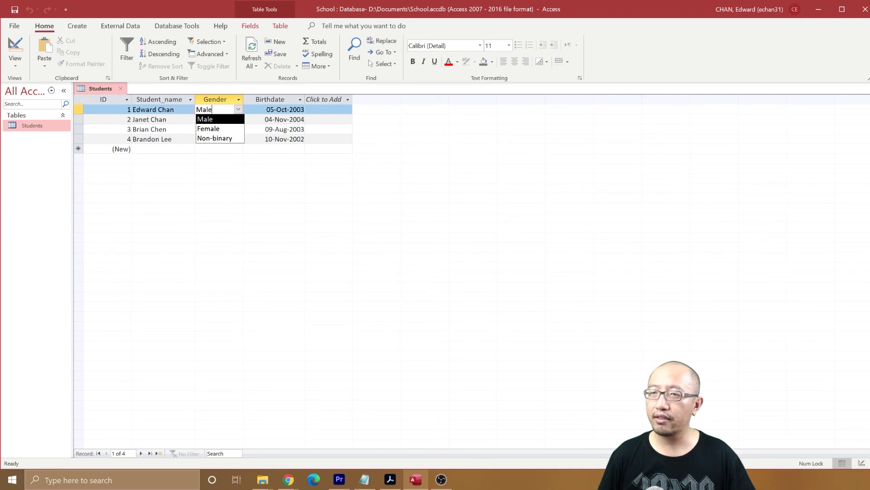
click(267, 119)
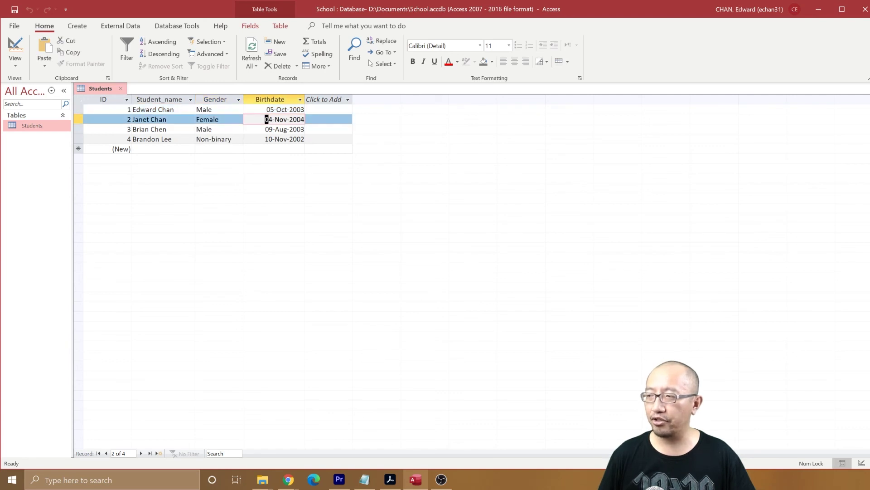